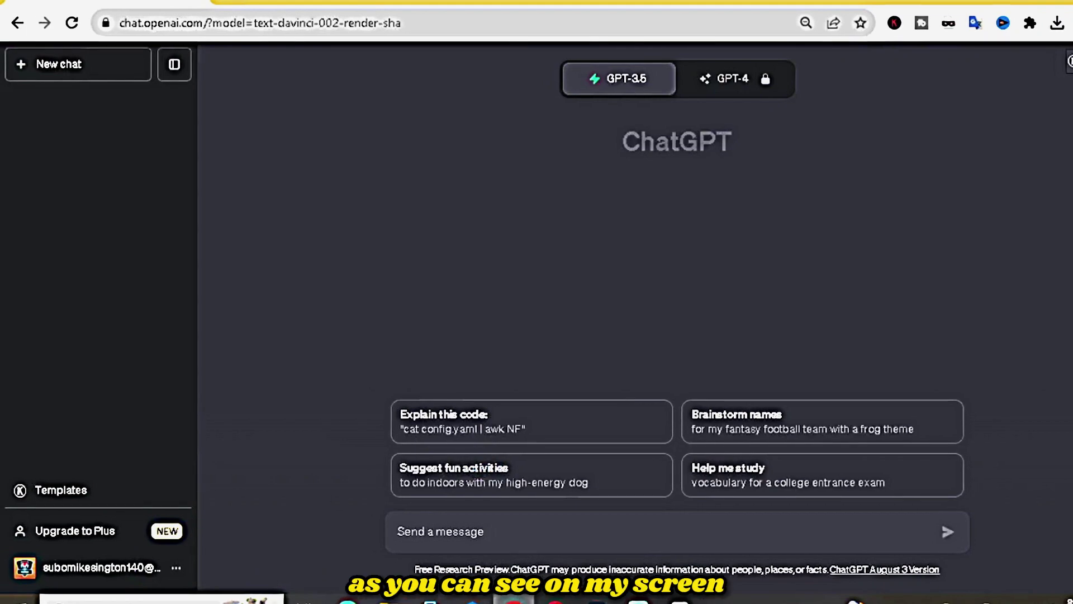
Ask ChatGPT, as an affiliate marketer, for the 30 best ways to get link clicks
click(186, 32)
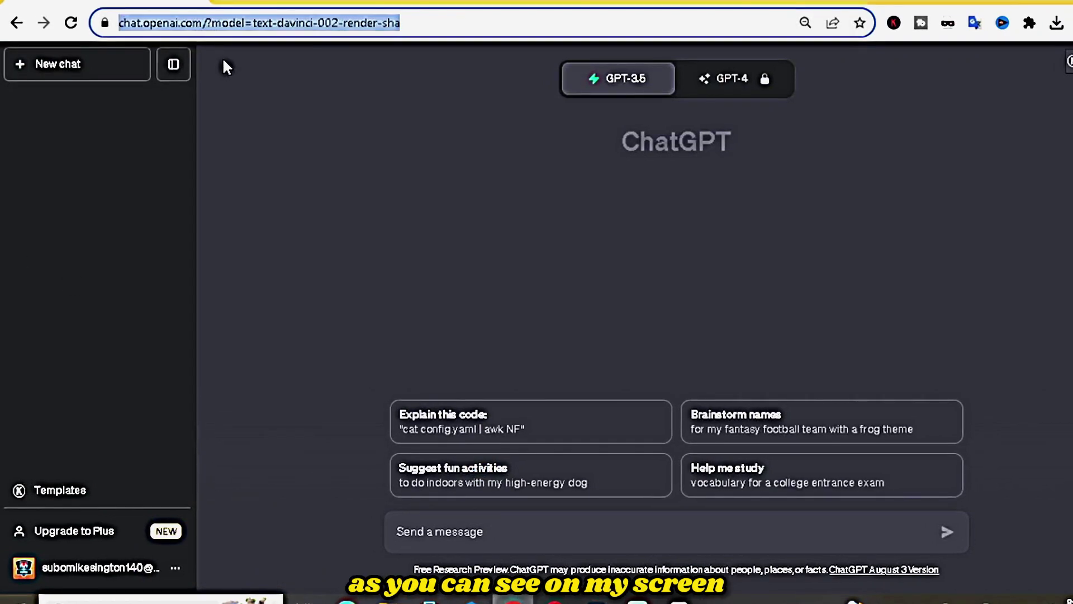
click(236, 91)
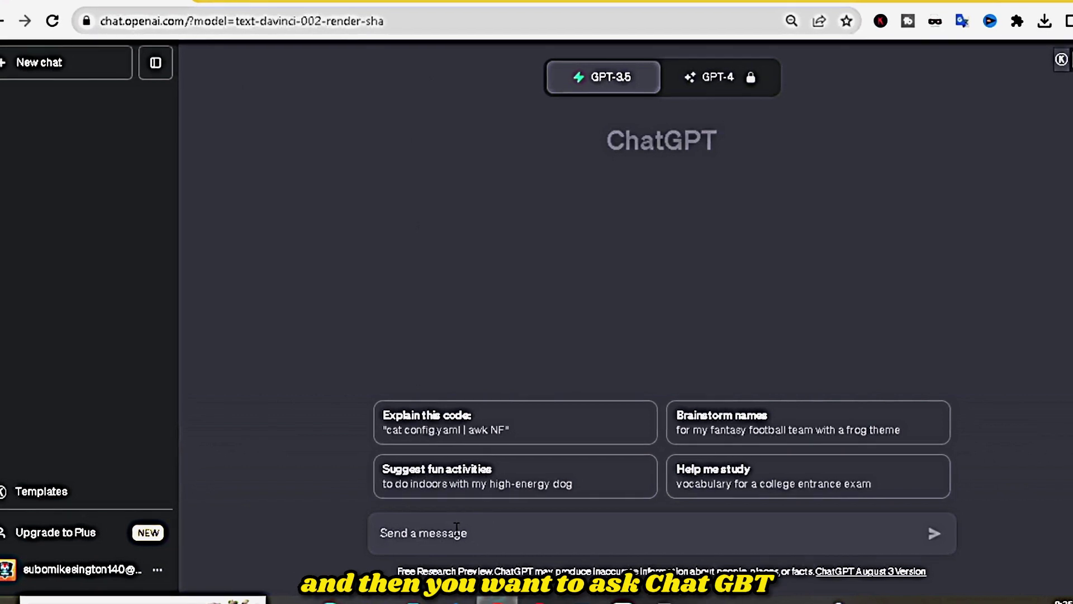
text(I)
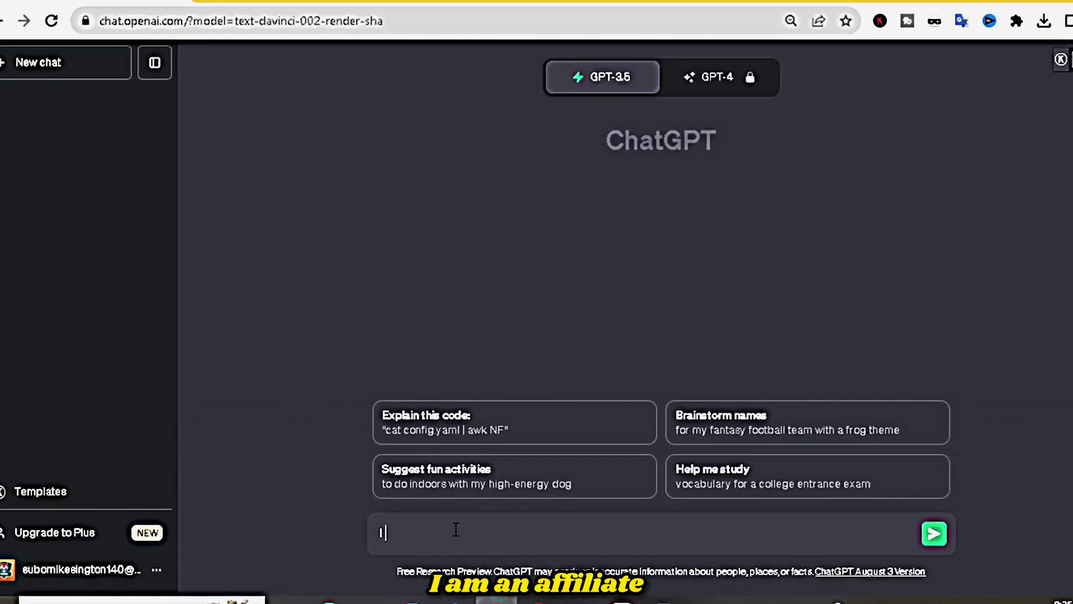
text( am an af)
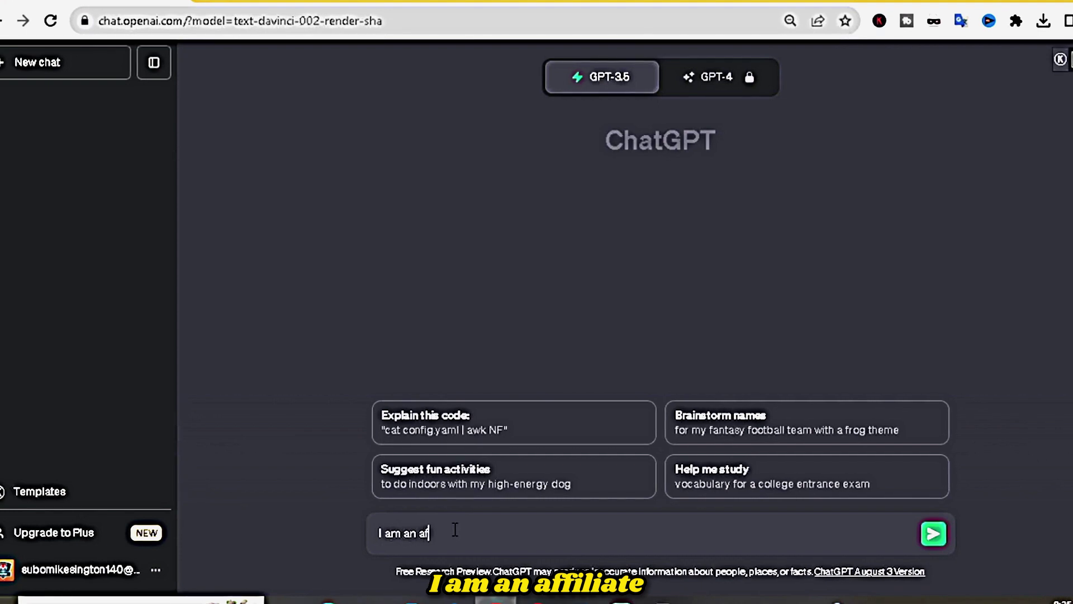
text(filiate)
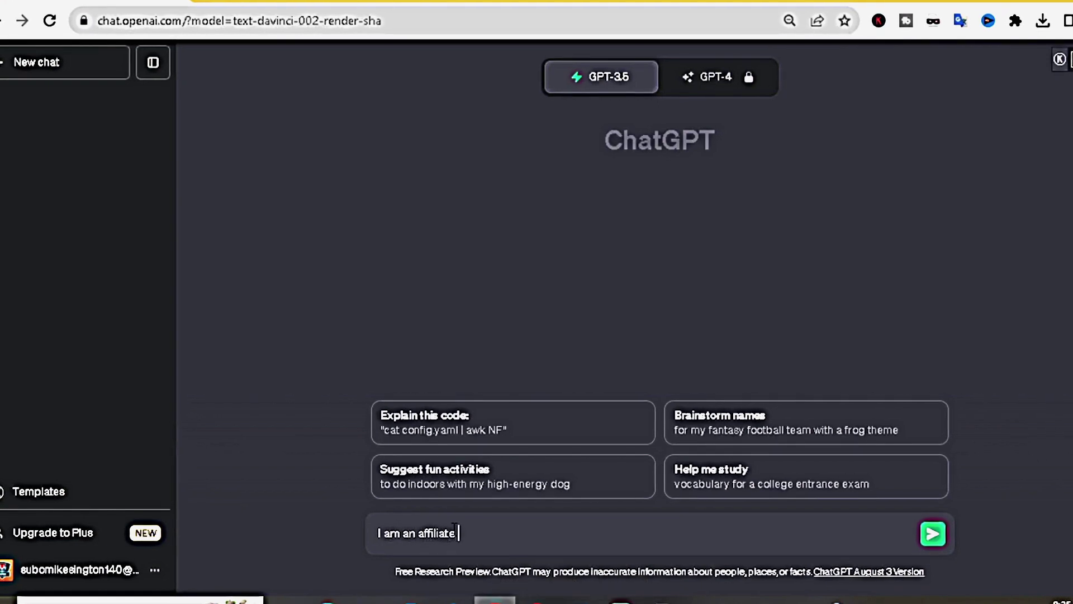
text( marketer)
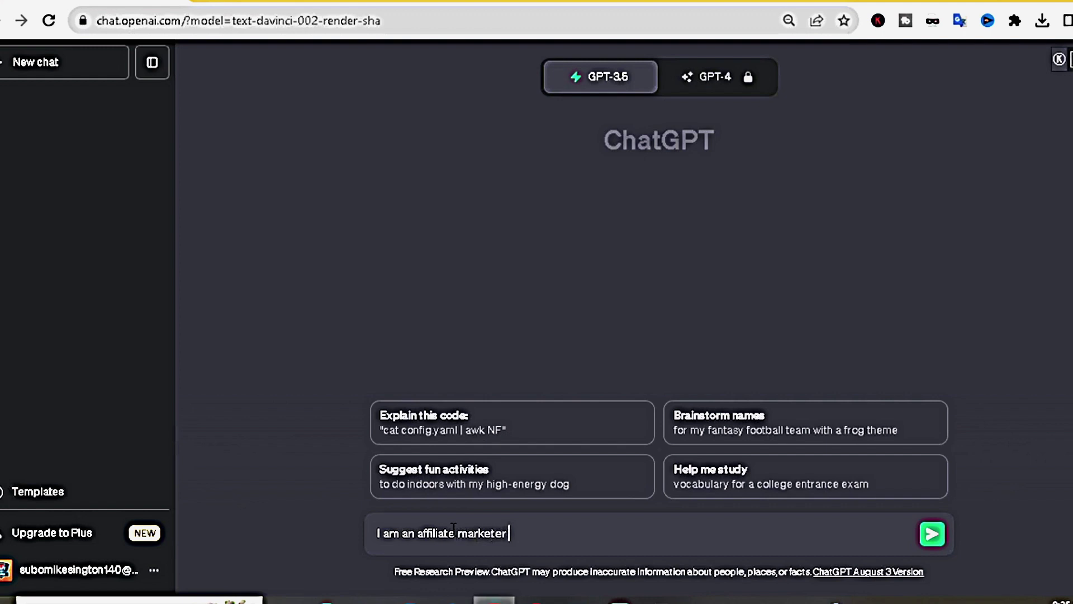
text( , Tell)
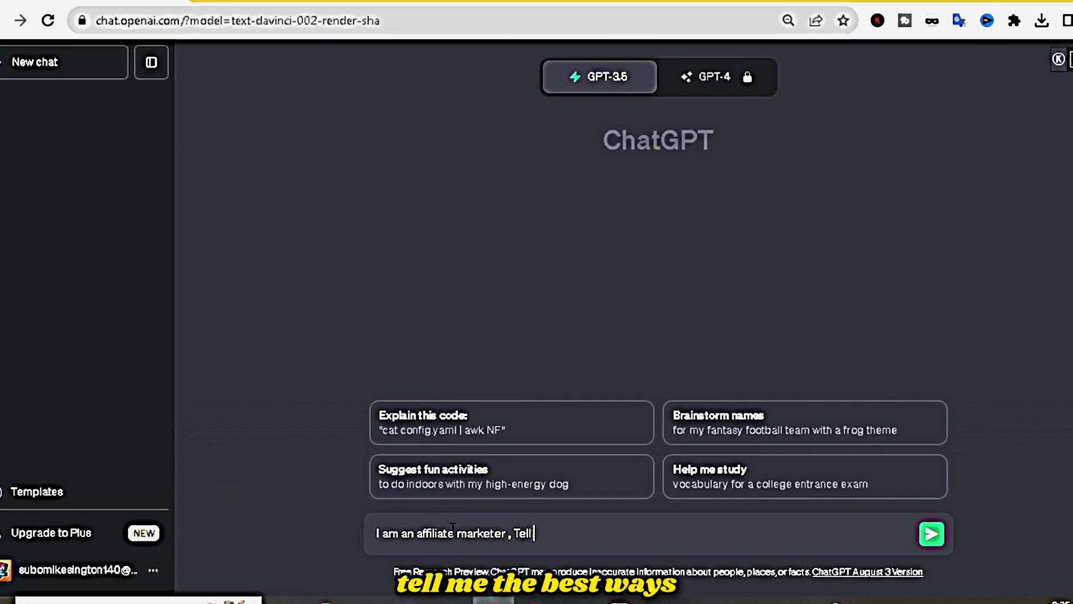
text( me the best w)
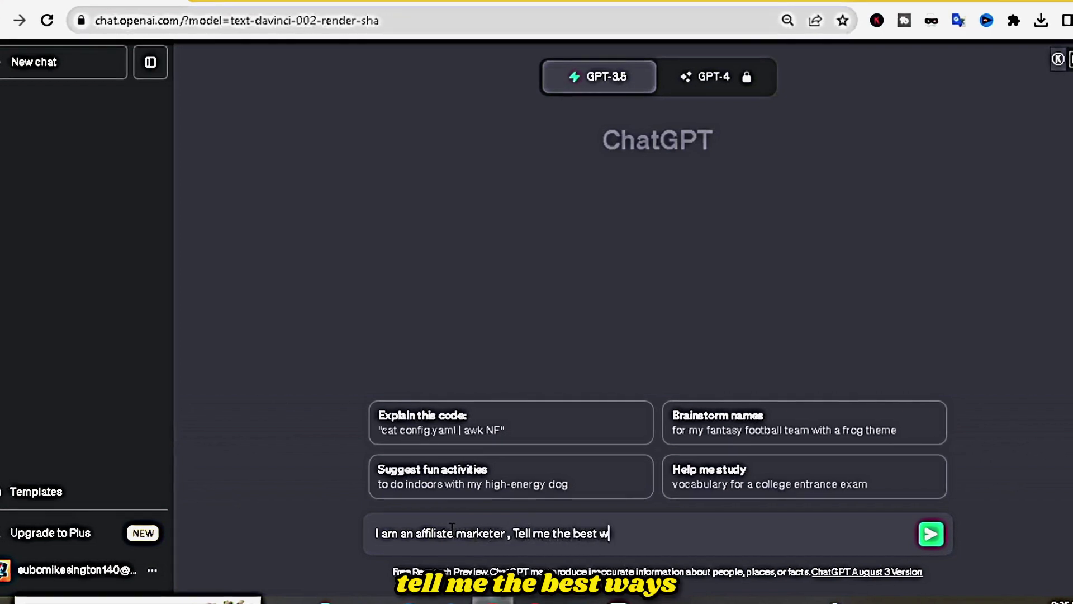
text(ays to)
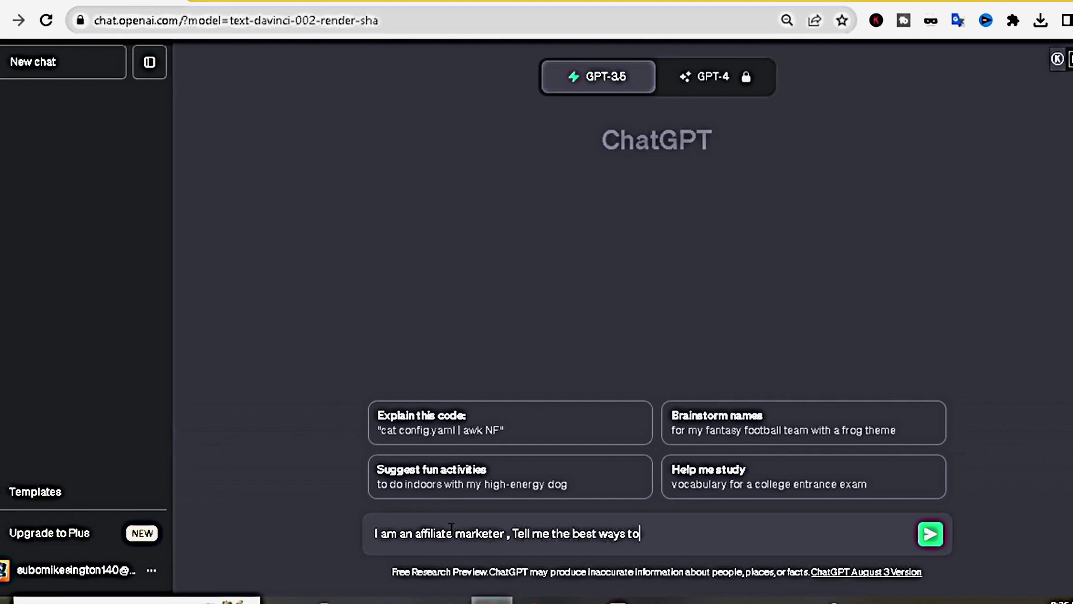
text( get clicks on my affiliate links)
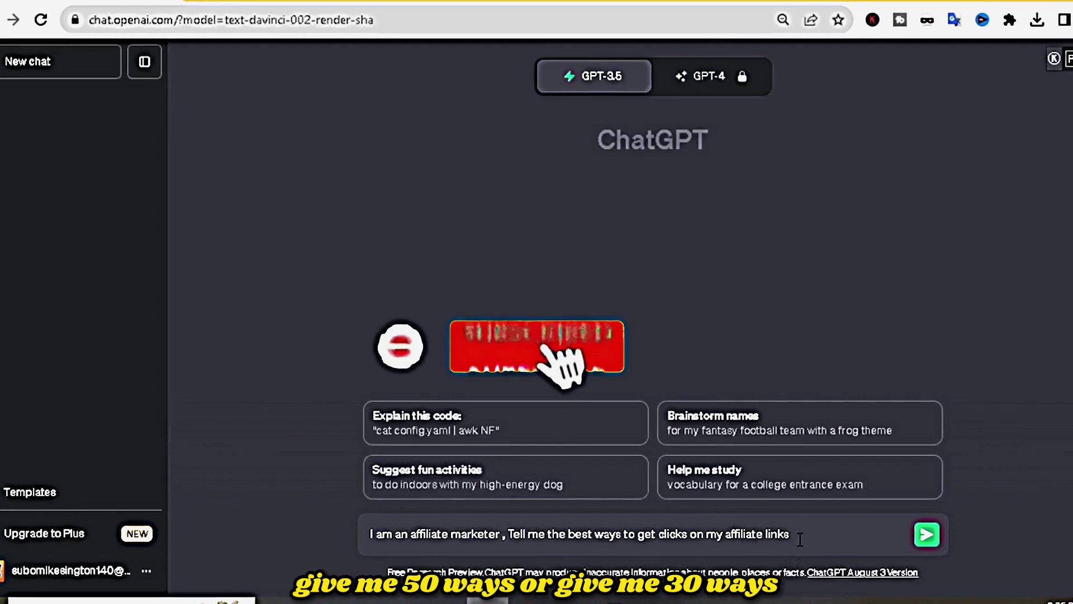
text(, )
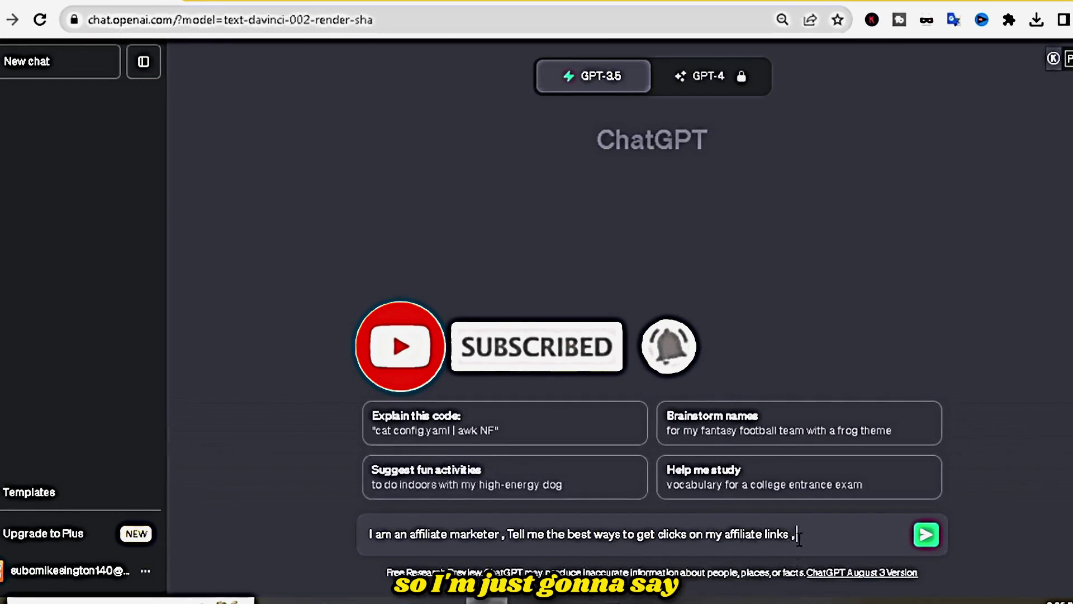
text(gi)
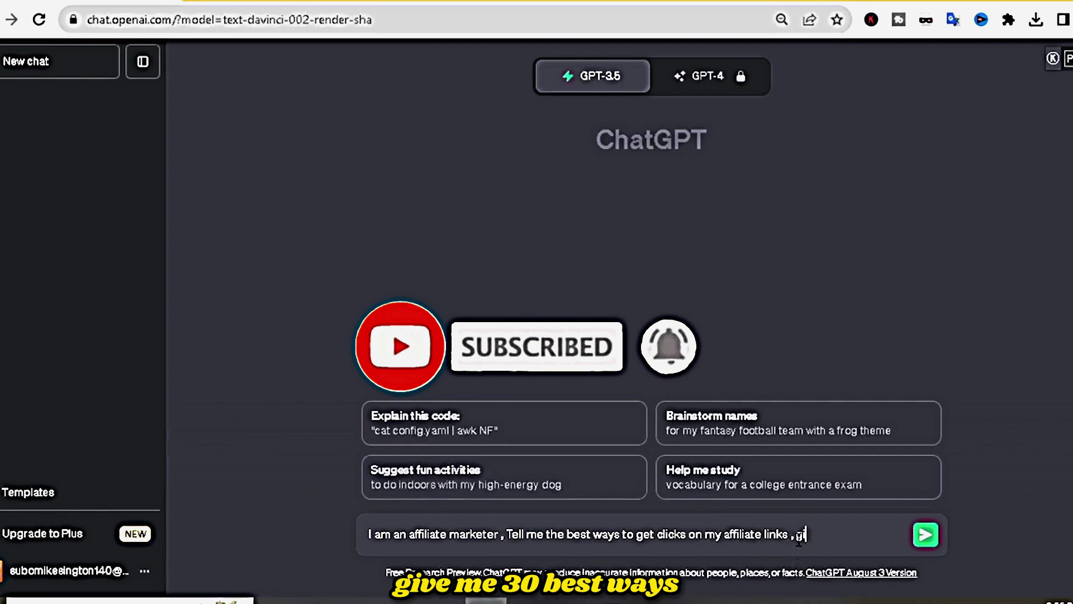
text(ve me 30 )
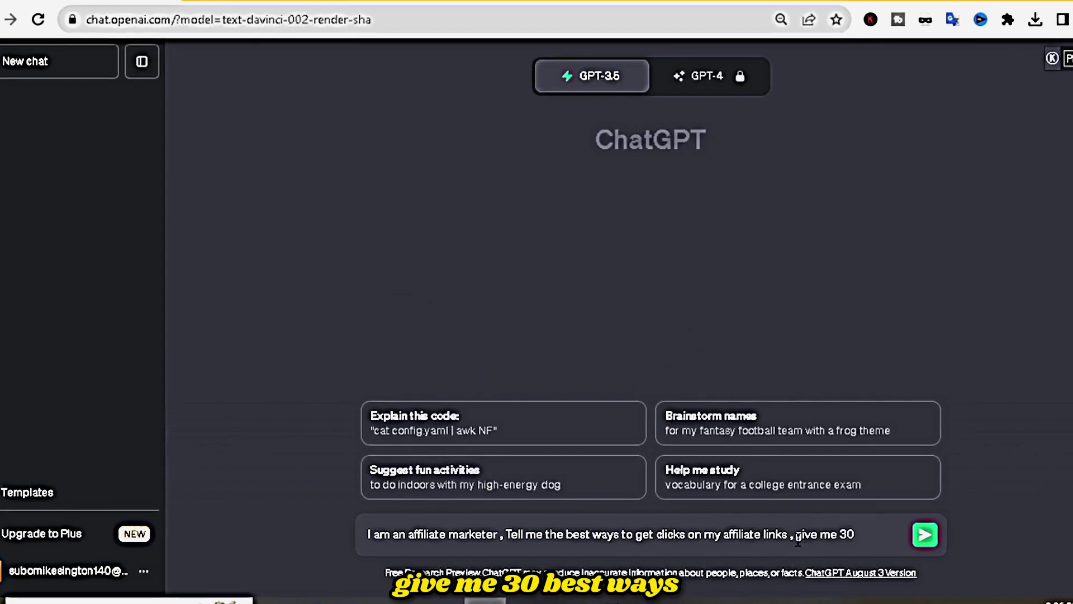
text(best w)
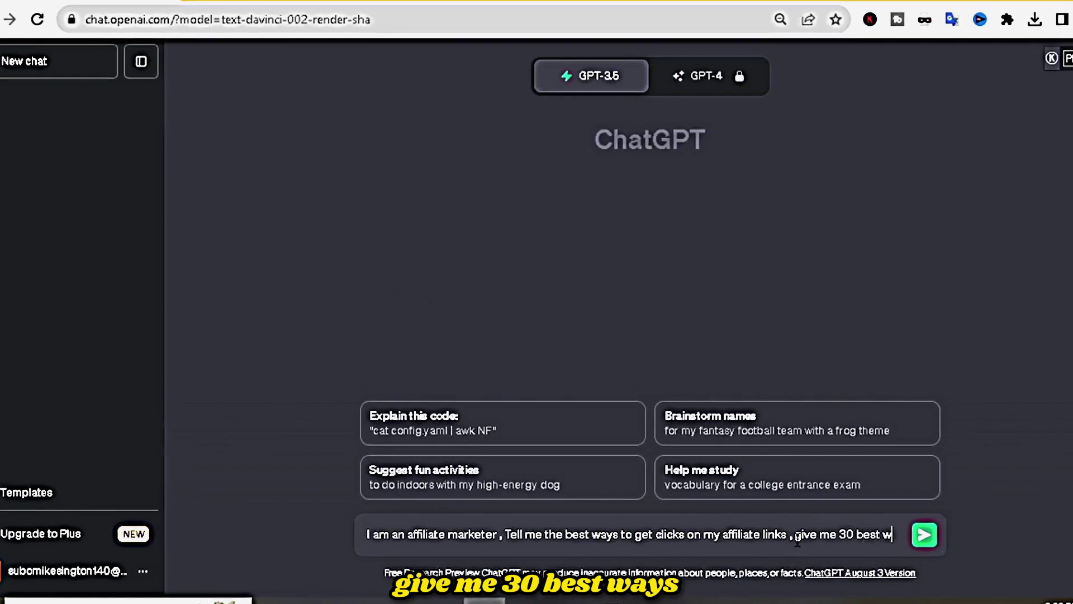
text(ays)
key(Return)
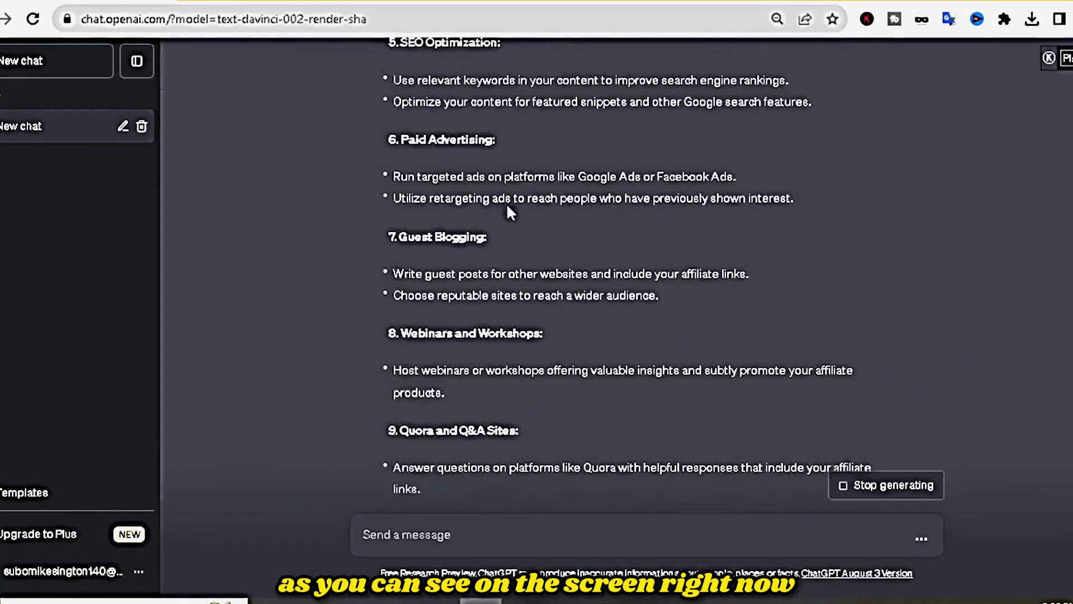
scroll(506, 203, up, 8)
scroll(506, 203, up, 2)
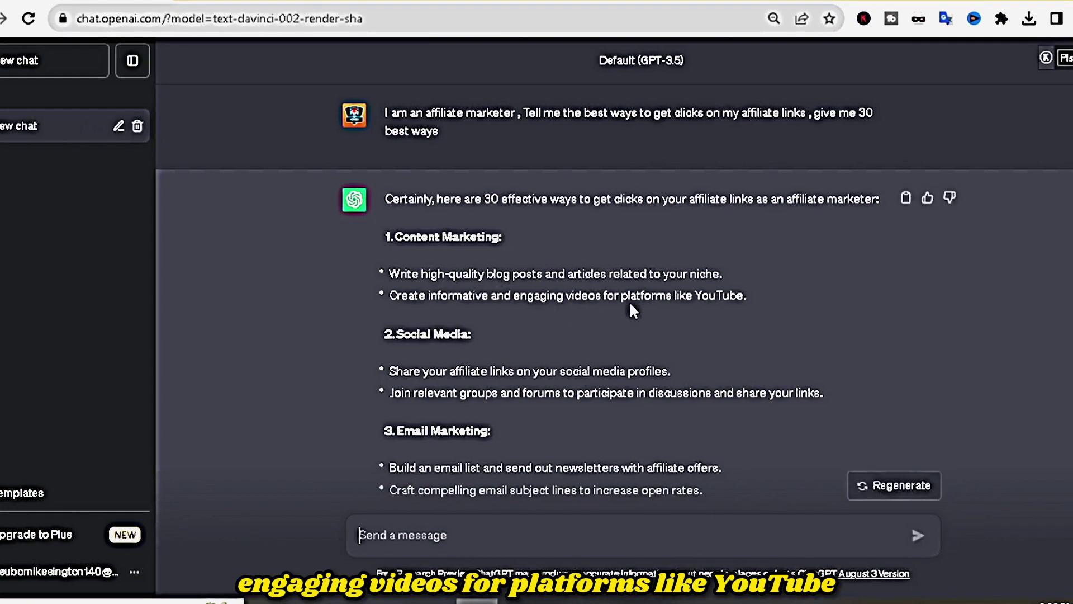
scroll(631, 299, down, 1)
scroll(615, 296, down, 5)
scroll(601, 296, down, 5)
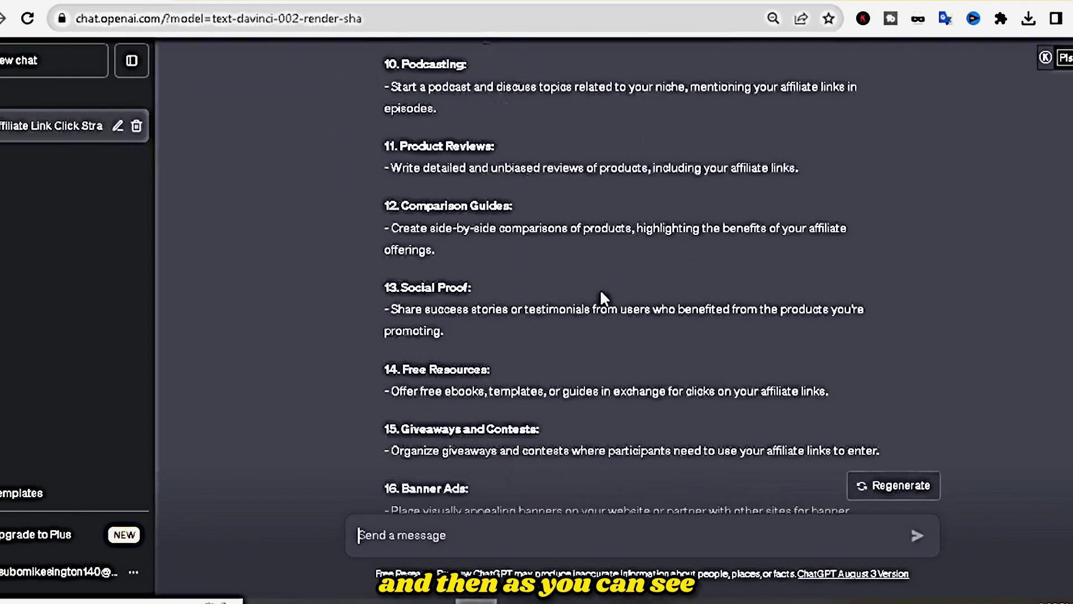
scroll(600, 295, down, 5)
scroll(600, 295, down, 5)
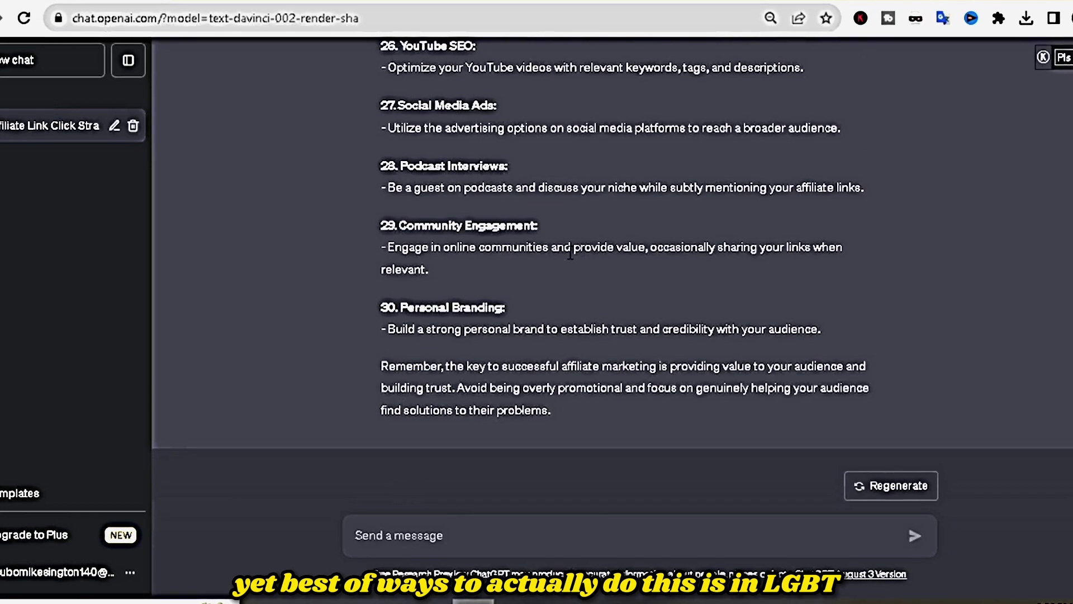
scroll(568, 251, up, 2)
scroll(568, 251, up, 3)
scroll(568, 251, up, 8)
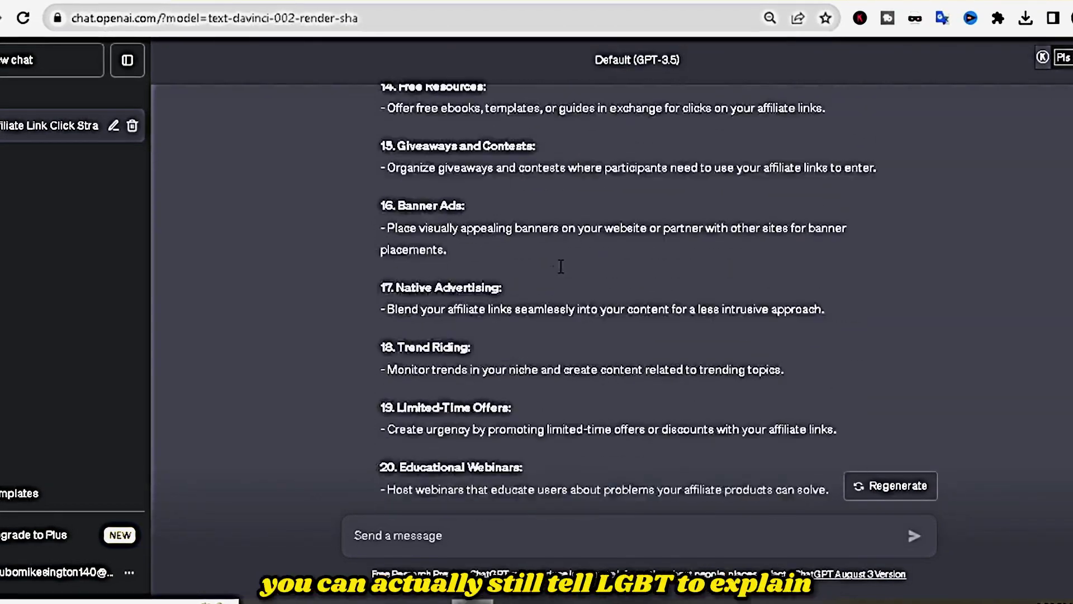
scroll(558, 270, up, 5)
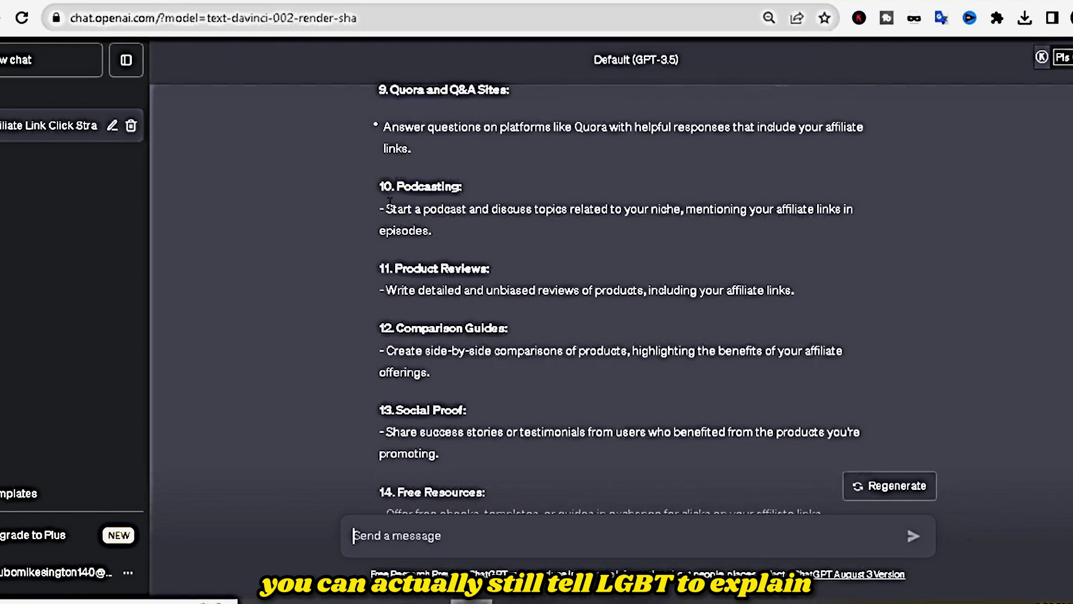
Highlight item 10, Podcasting, and send the follow-up 'explain more about no 10'
drag(387, 208, 816, 218)
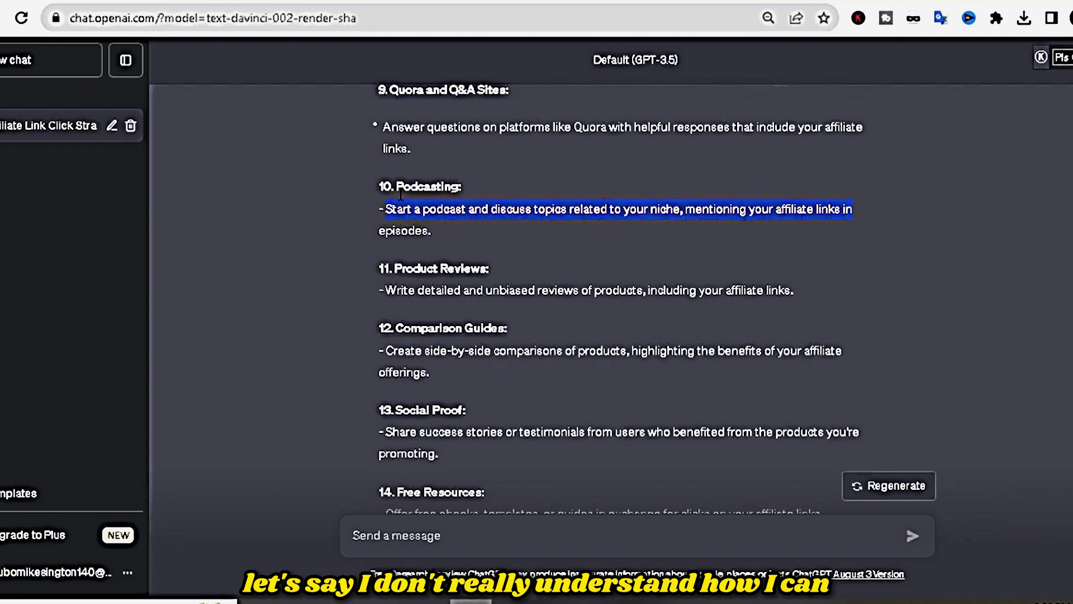
click(397, 193)
drag(424, 184, 462, 190)
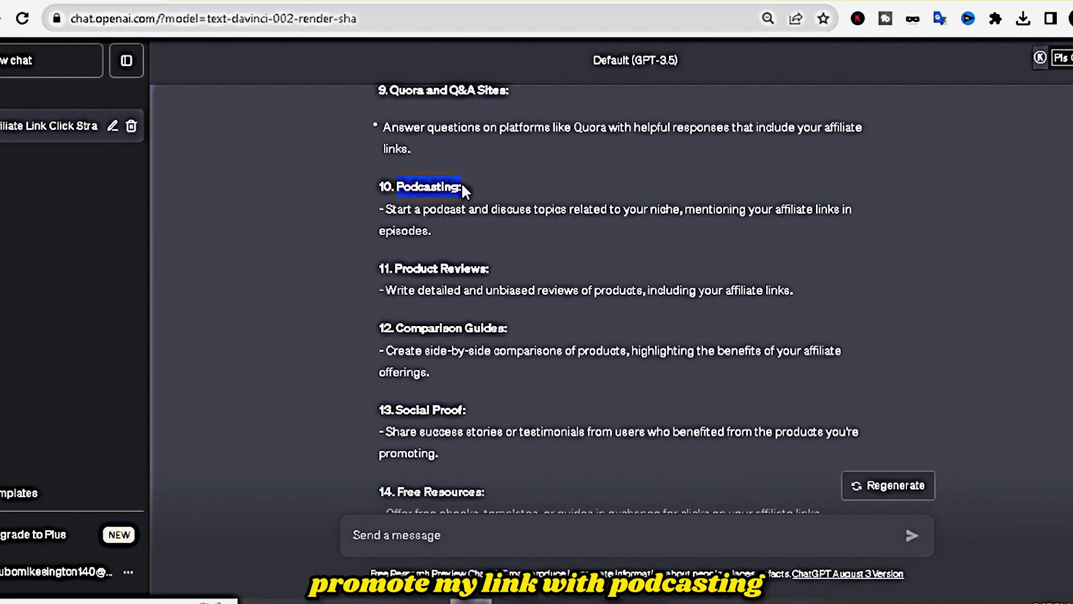
click(434, 537)
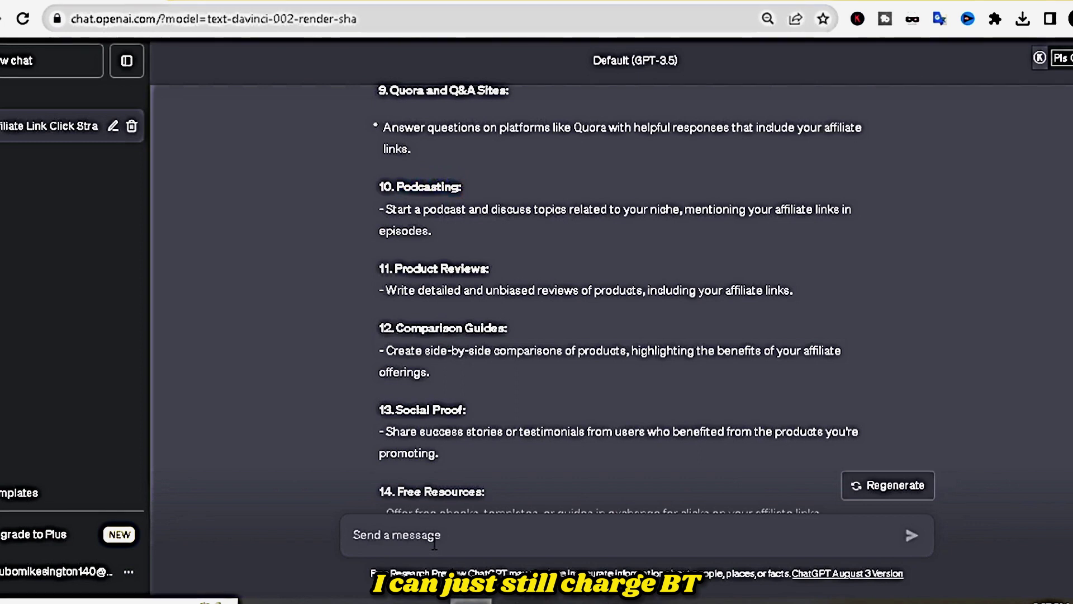
text(explain more )
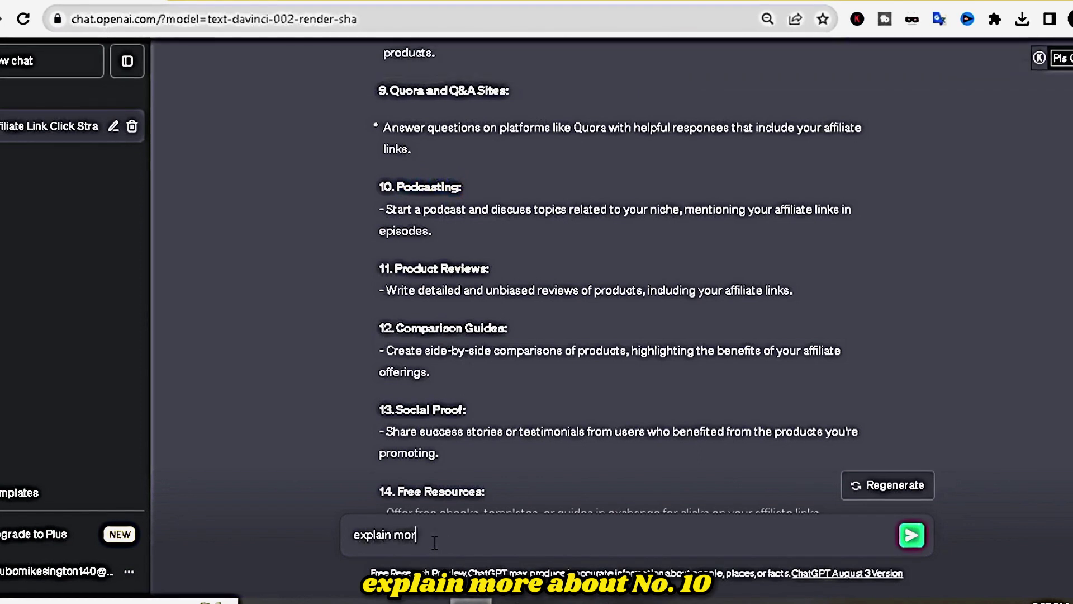
text(about n)
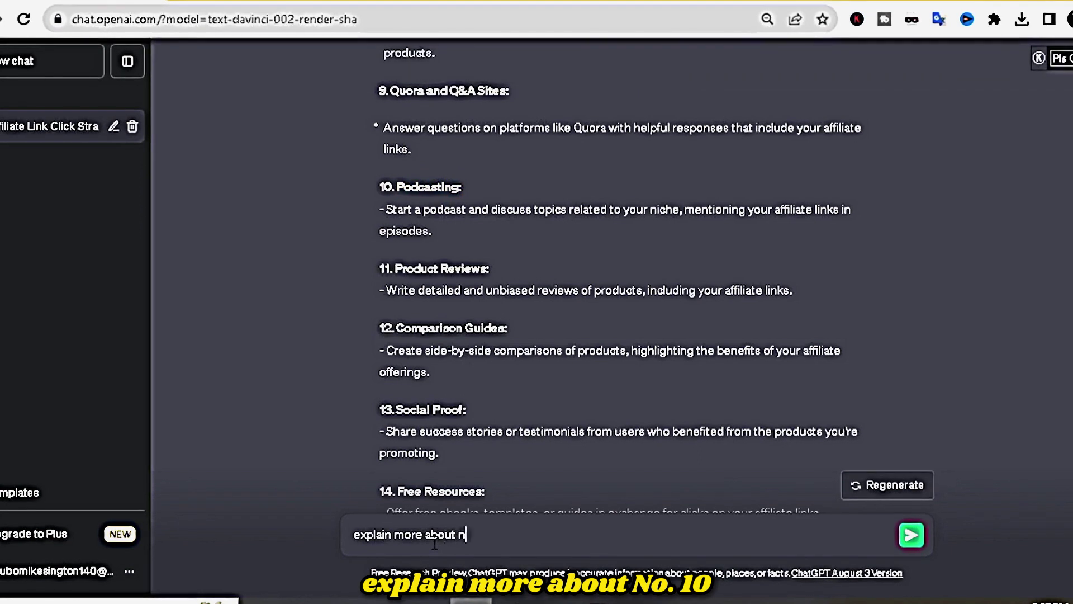
text(o 10)
key(Return)
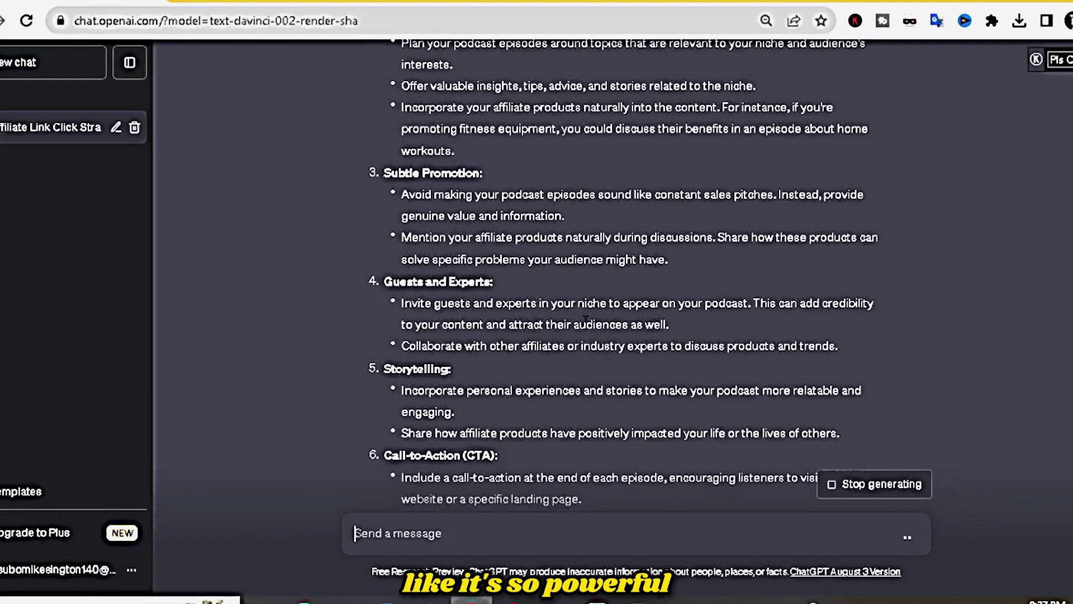
Scroll through the podcasting reply, reading its ten points and closing Remember paragraph
scroll(507, 290, up, 3)
scroll(465, 237, up, 2)
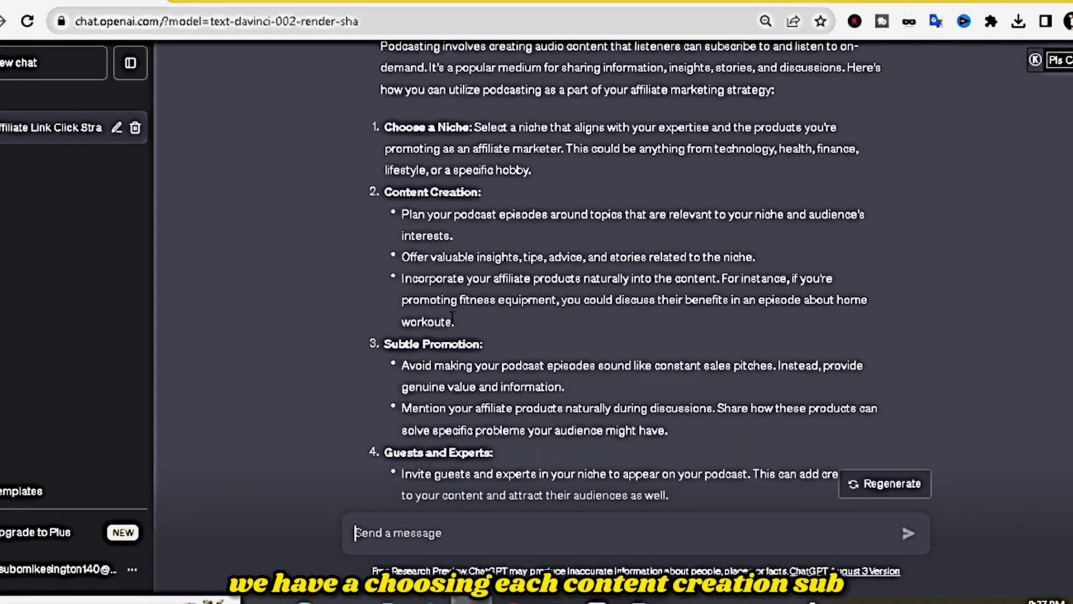
scroll(445, 339, down, 3)
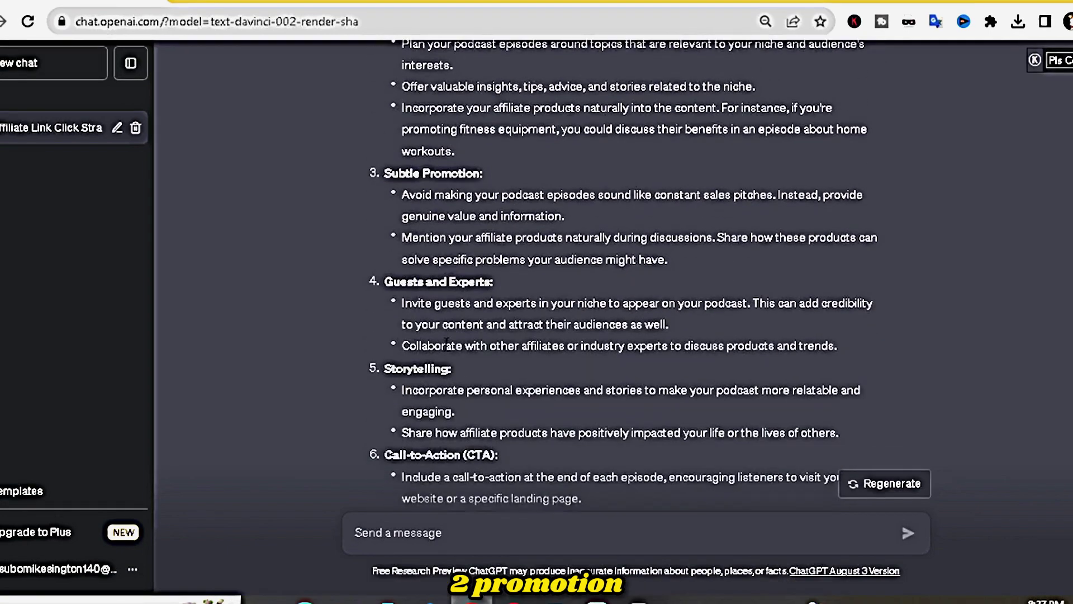
scroll(482, 304, down, 4)
scroll(503, 318, down, 1)
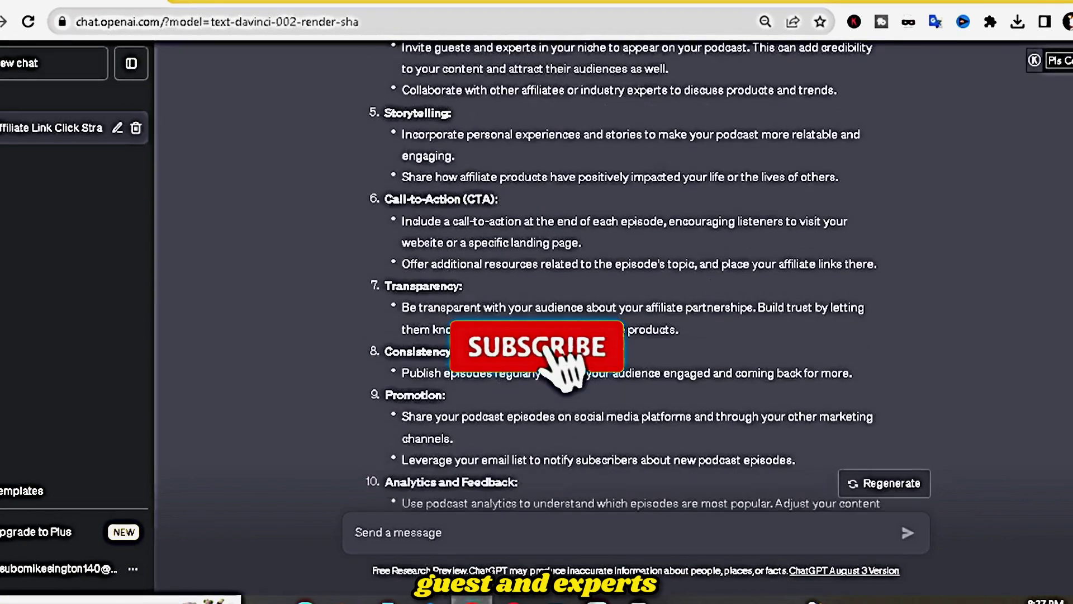
scroll(511, 323, up, 8)
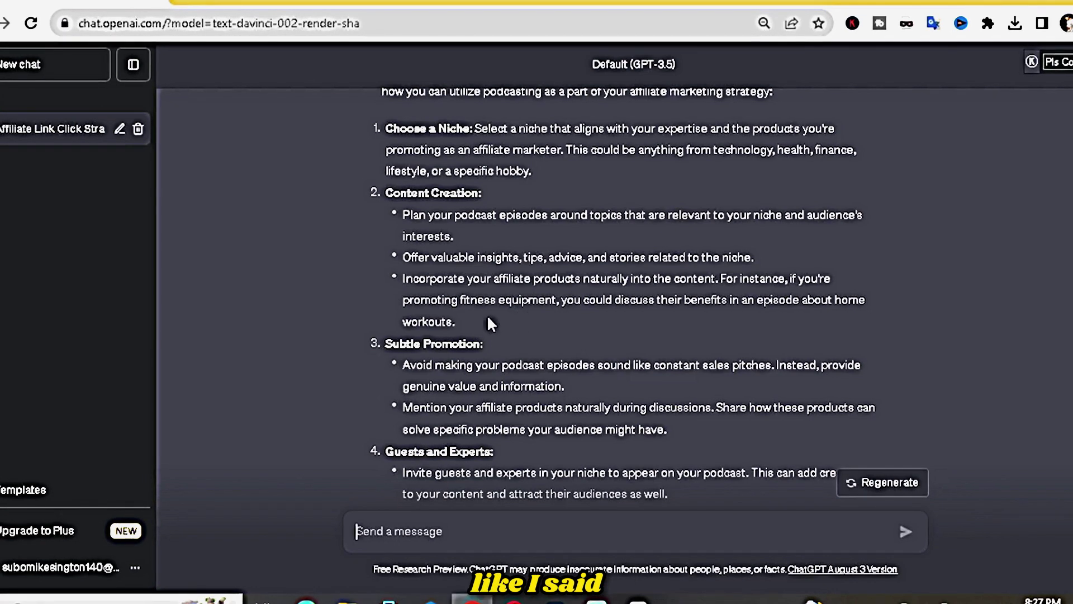
scroll(488, 319, up, 3)
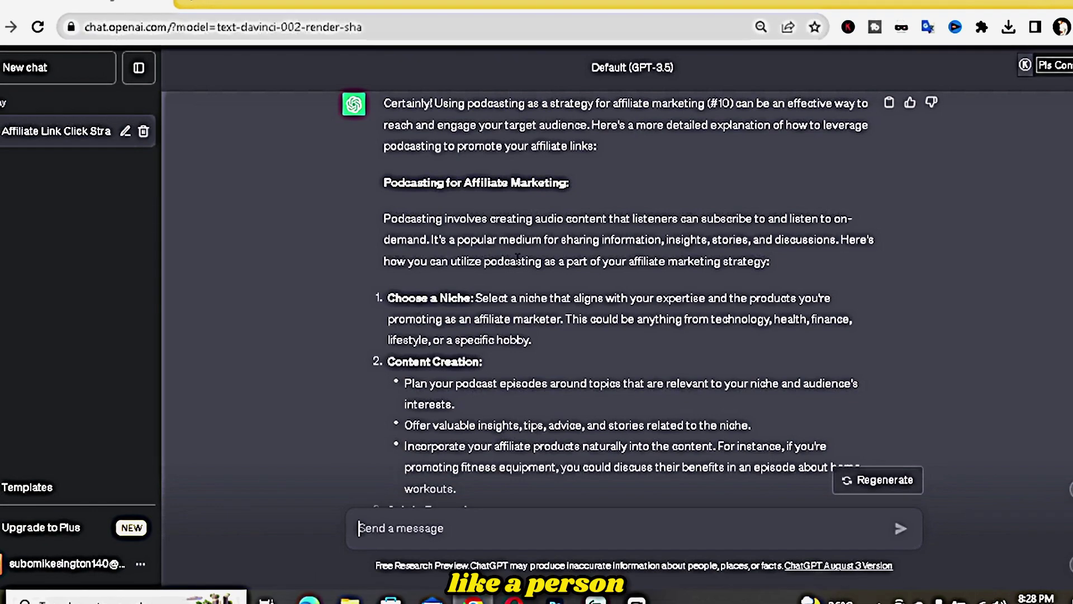
scroll(509, 268, down, 8)
scroll(492, 304, down, 4)
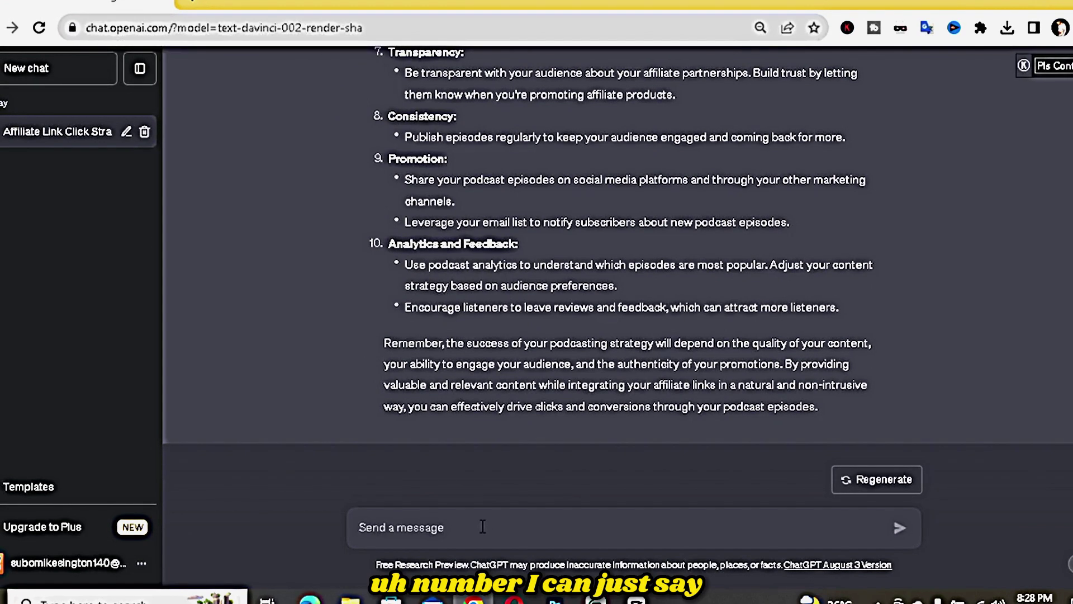
Send 'no 10 i dont understand' and scroll down to the Educational Webinars explanation
text(no 10 i)
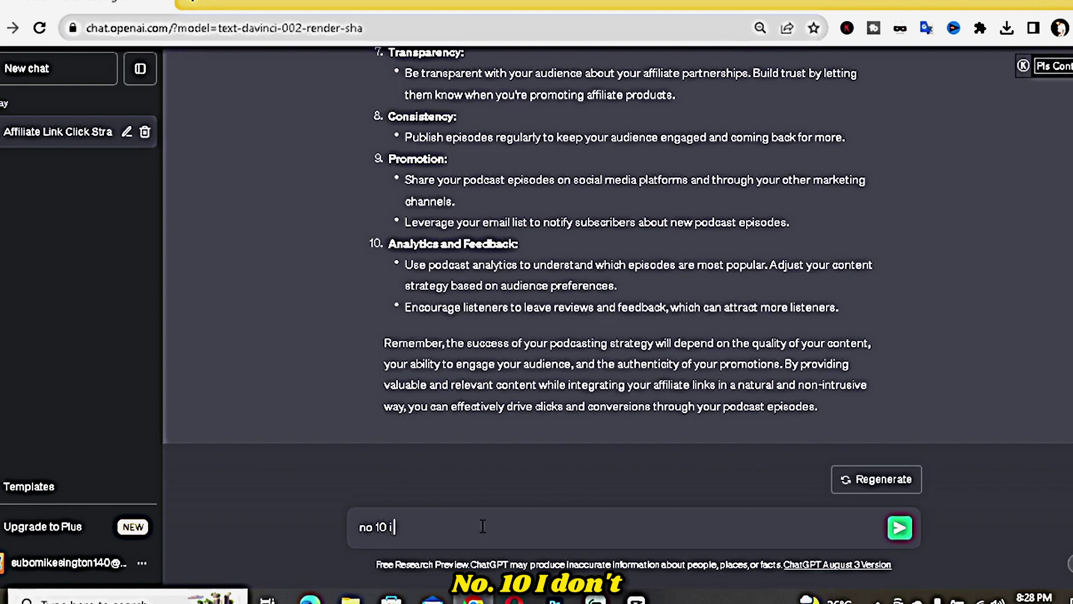
text( don)
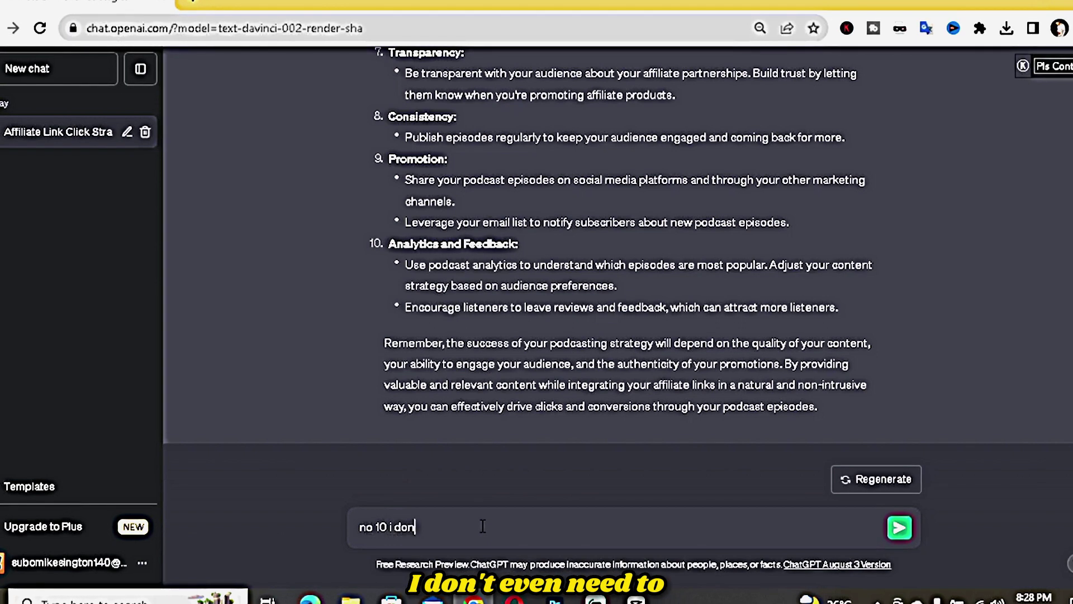
text(yt und)
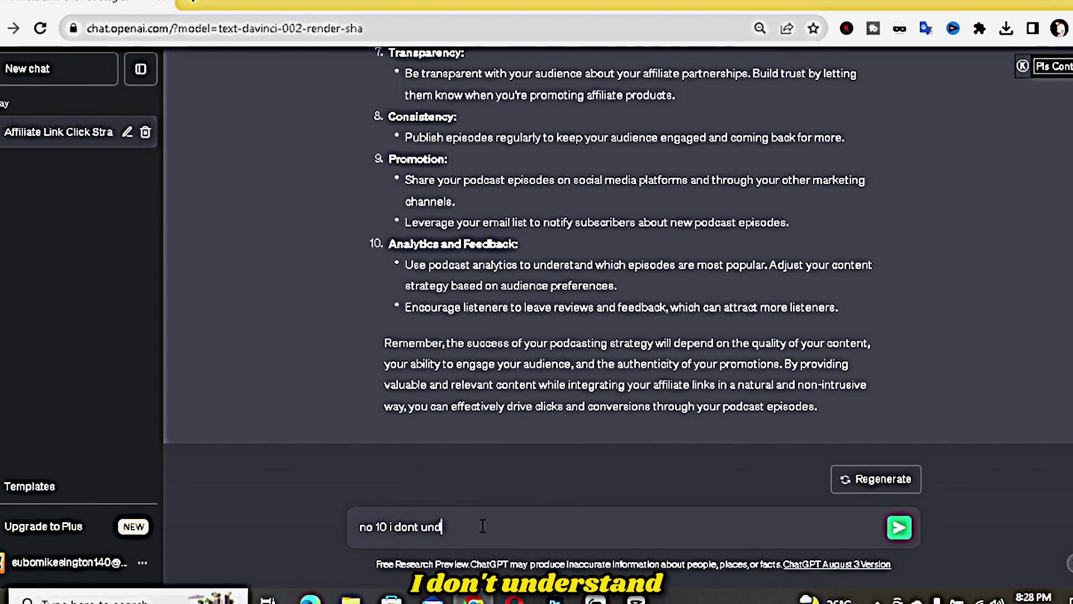
text(erstand)
key(Return)
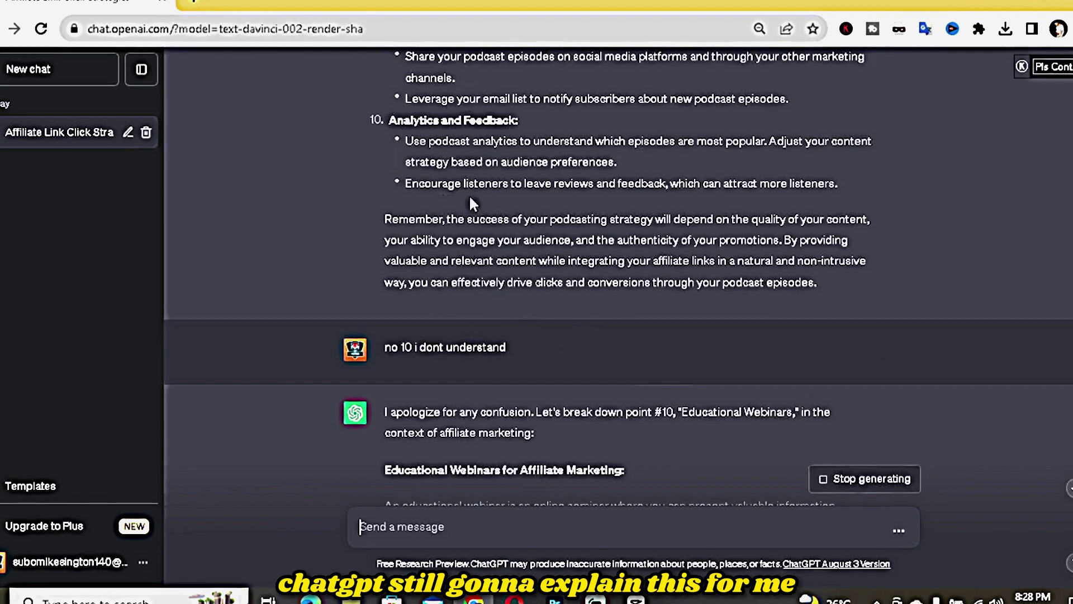
scroll(505, 346, down, 5)
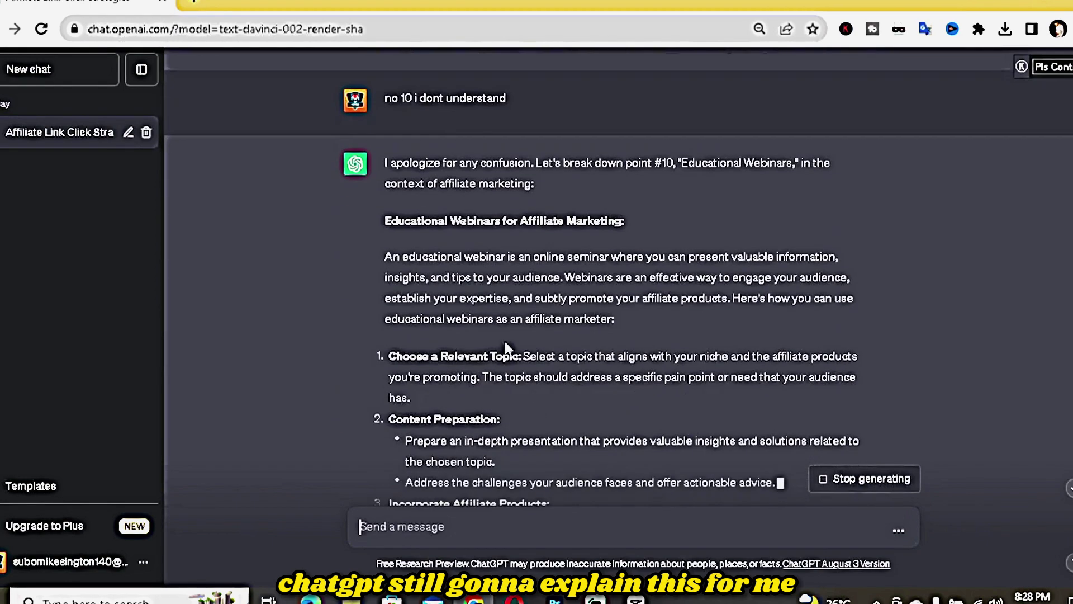